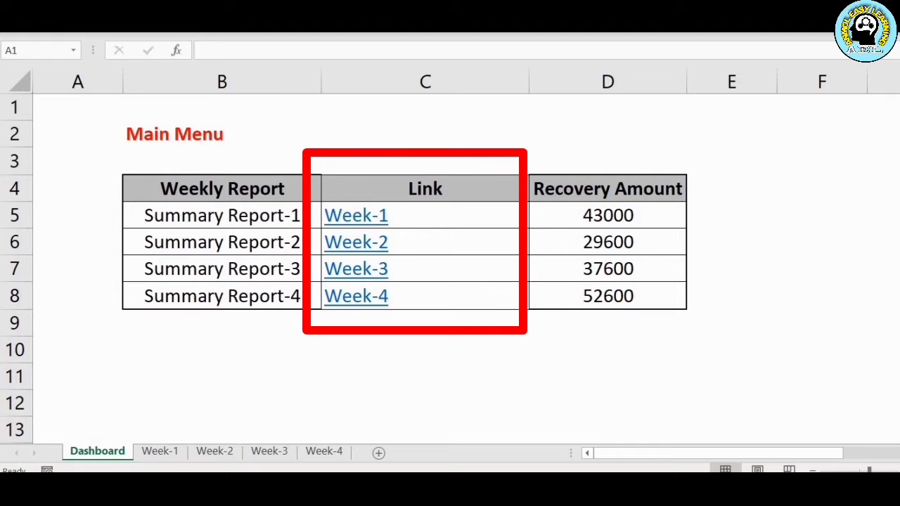
- Browse the Week-1 to Week-4 sheets, then return to the Dashboard
click(150, 454)
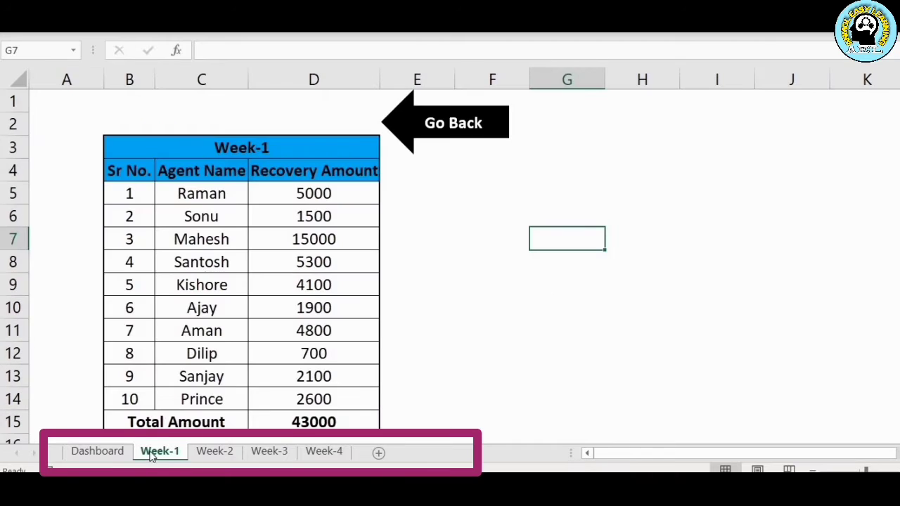
click(208, 455)
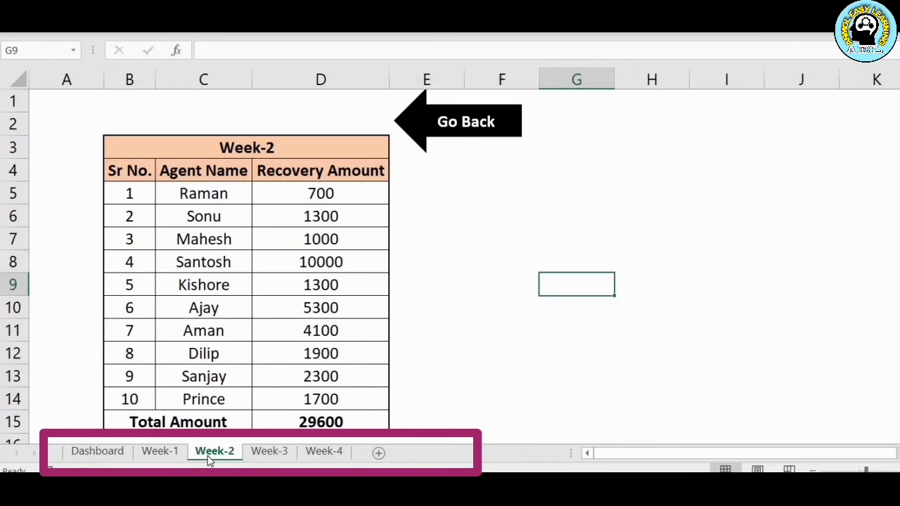
click(259, 455)
click(321, 456)
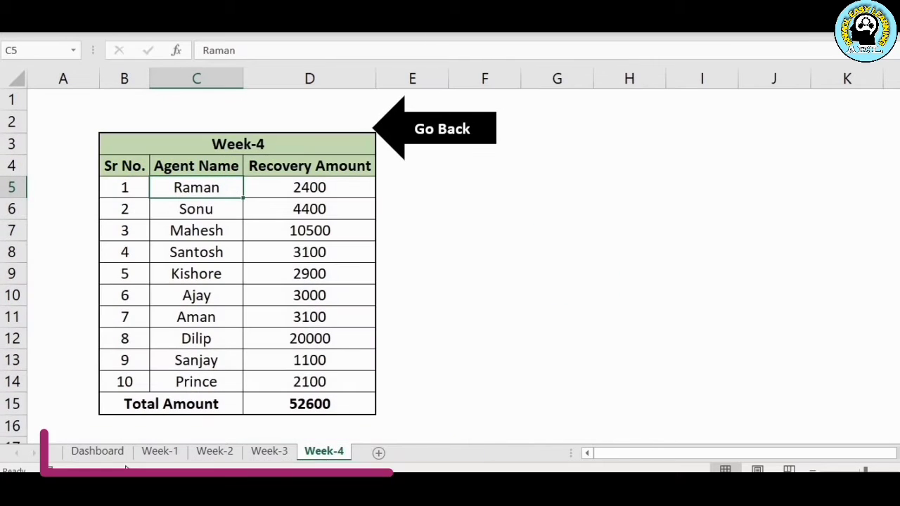
click(151, 459)
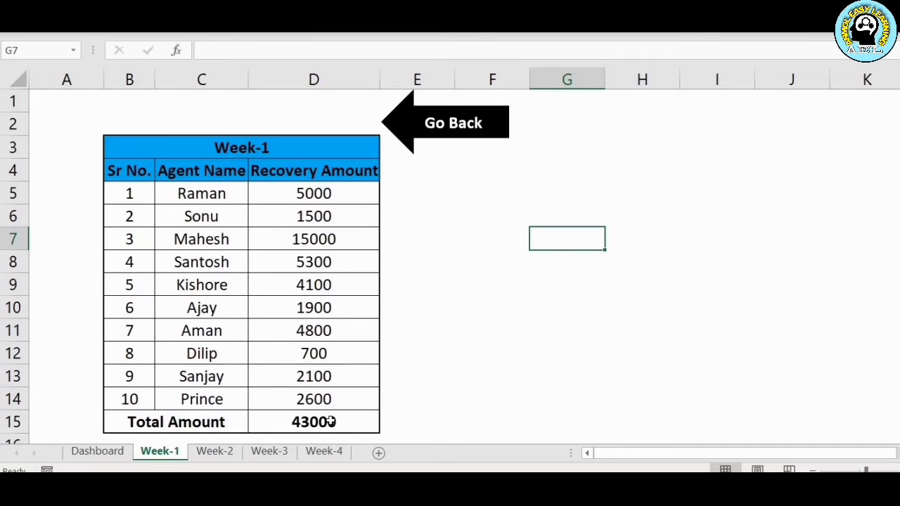
click(110, 456)
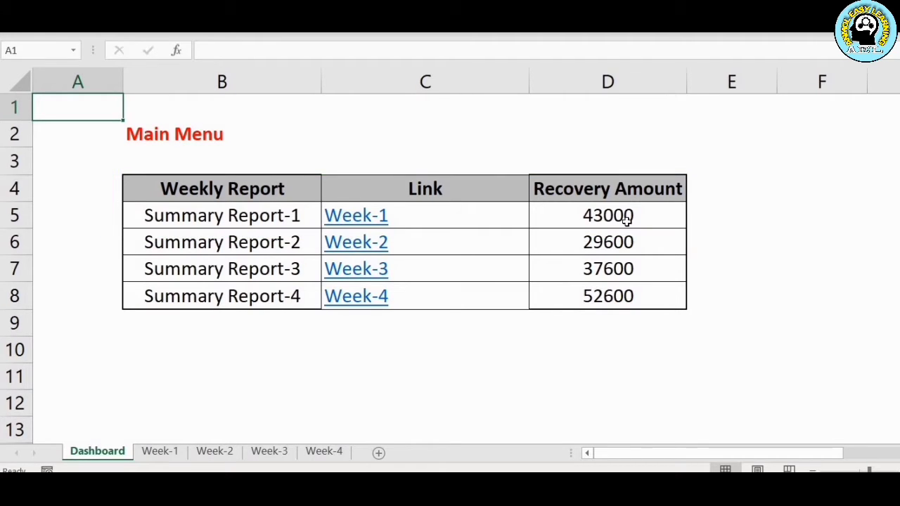
- Follow the Week-1 link, use its Go Back arrow, then open Week-2 via its link
click(358, 218)
click(359, 218)
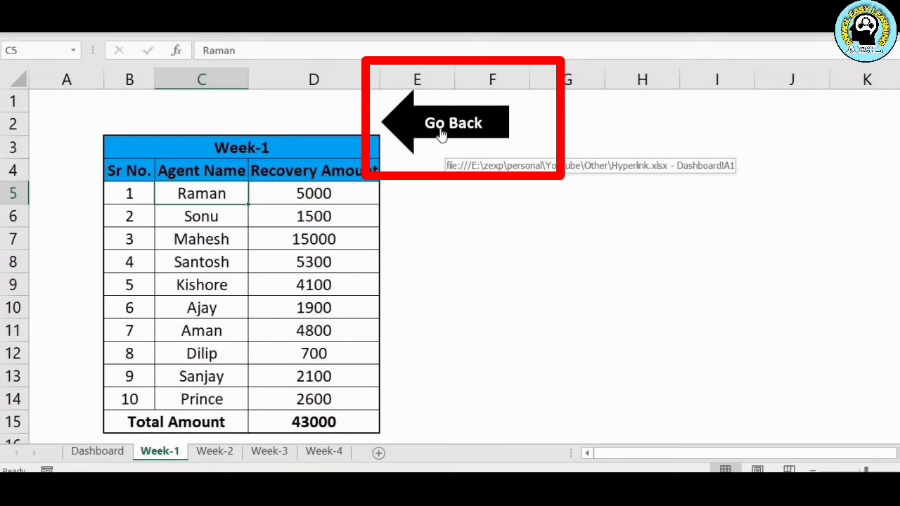
click(441, 134)
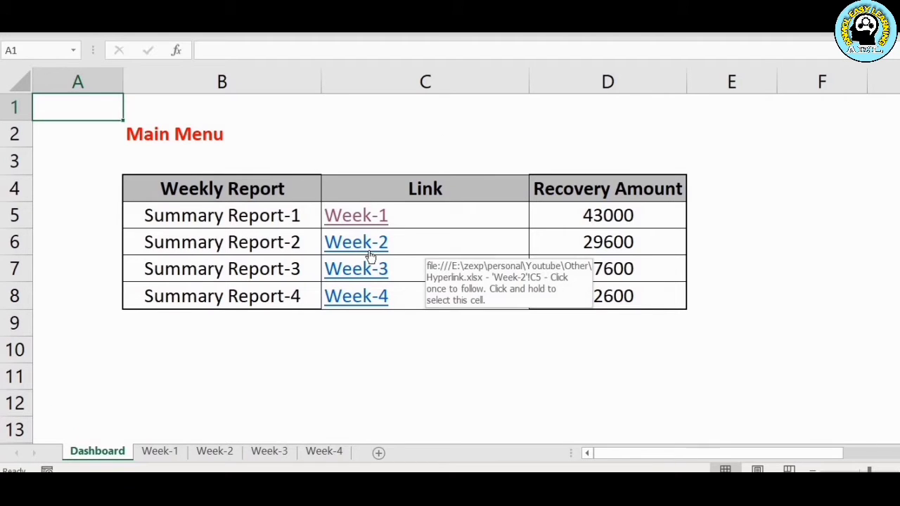
click(368, 252)
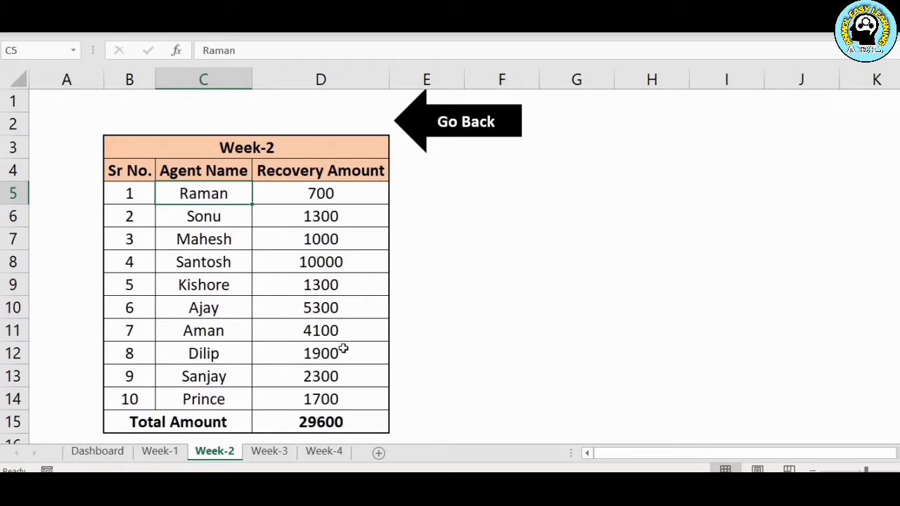
- Return from the Week-2 sheet to the Dashboard with its Go Back arrow
click(465, 120)
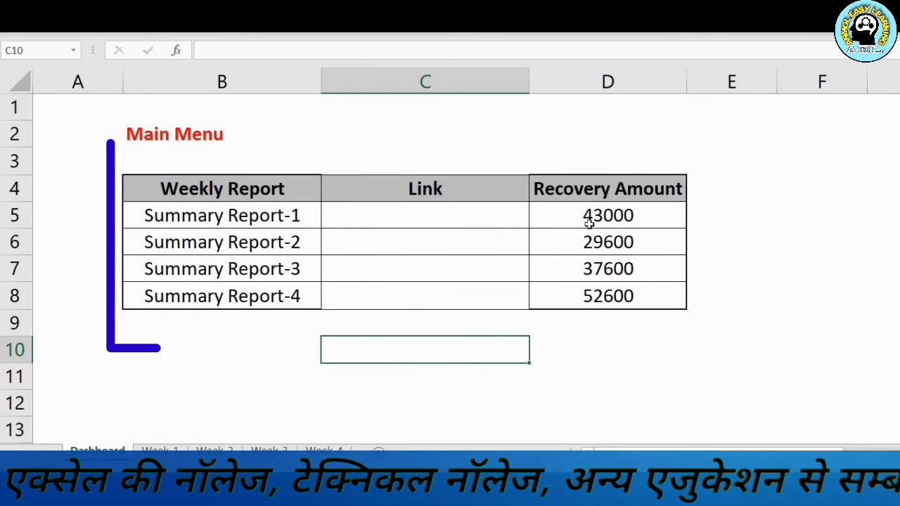
- Enter Week-1 to Week-4 as plain text in cells C5 through C8, then reselect C5
click(447, 216)
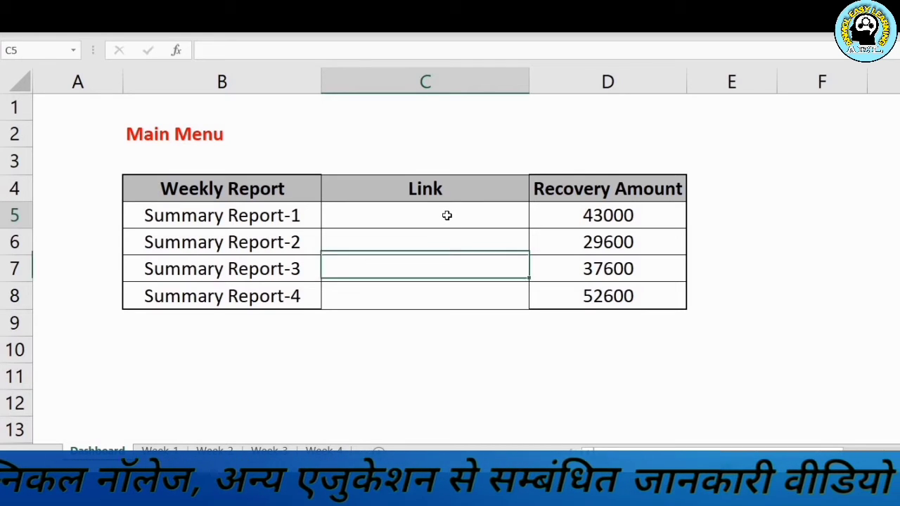
click(381, 354)
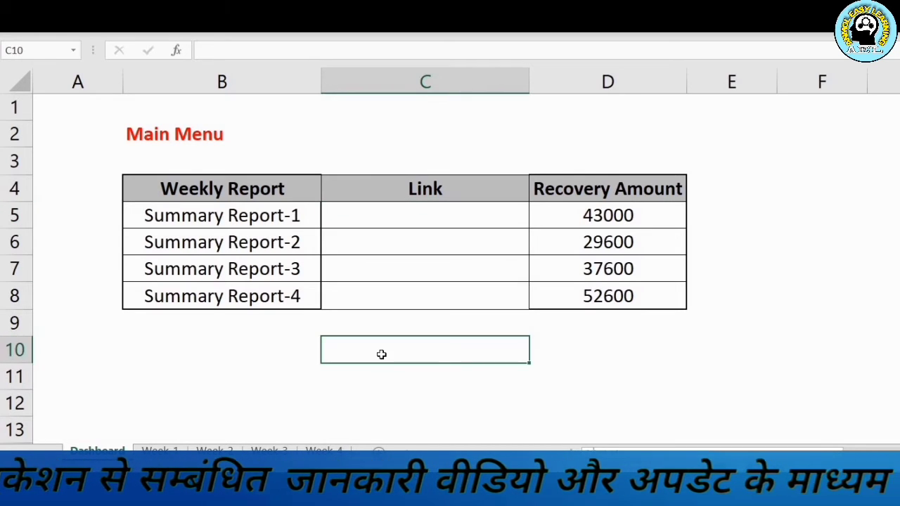
click(394, 218)
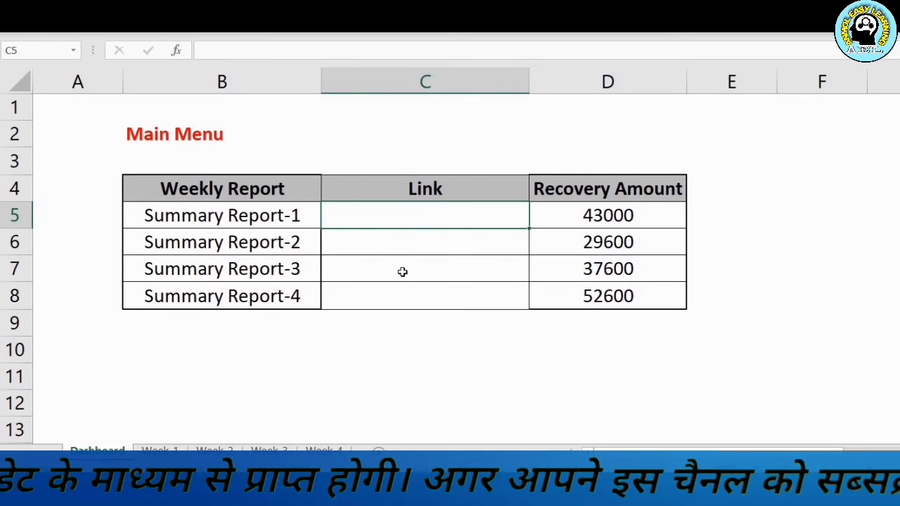
text(Week-3)
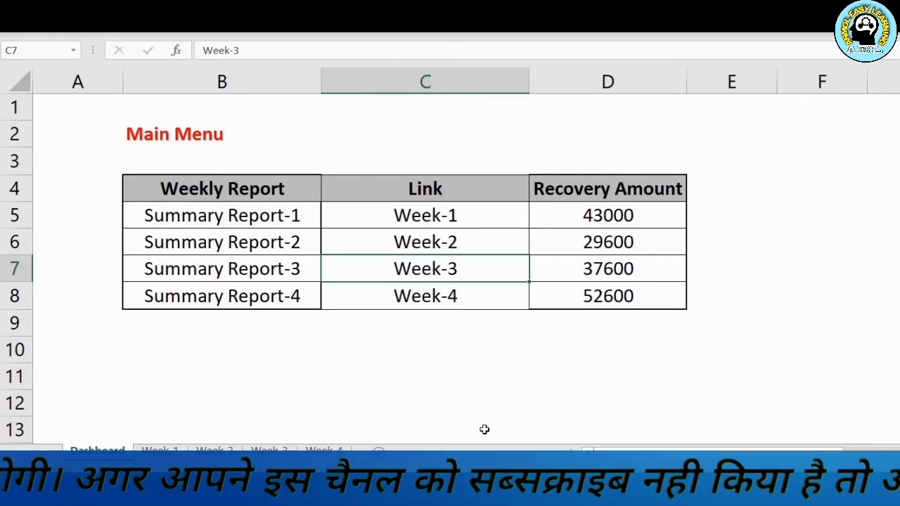
click(403, 217)
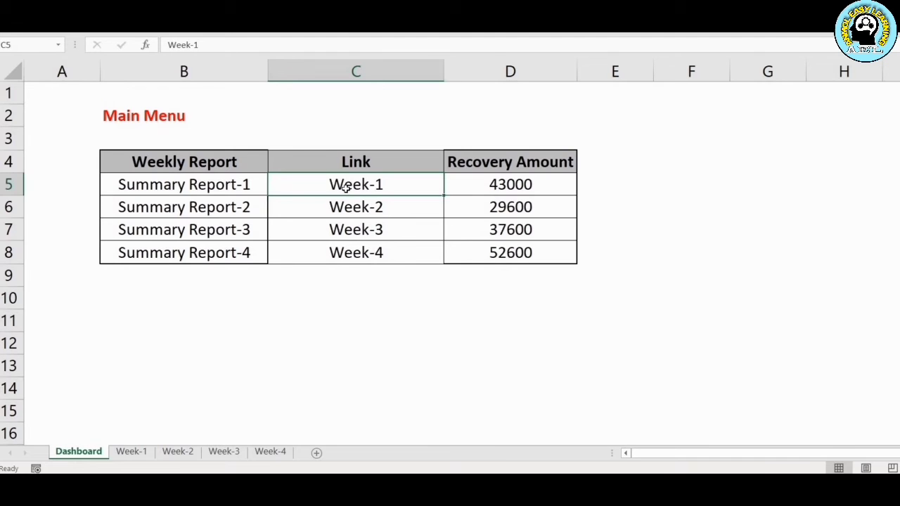
- Hyperlink cell C5 to cell C5 of the 'Week-1' sheet in this document
right_click(346, 187)
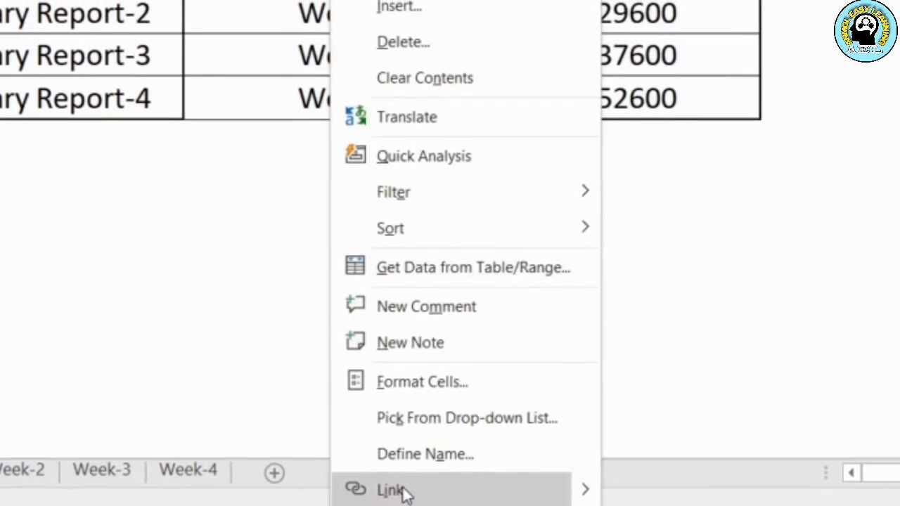
click(394, 2)
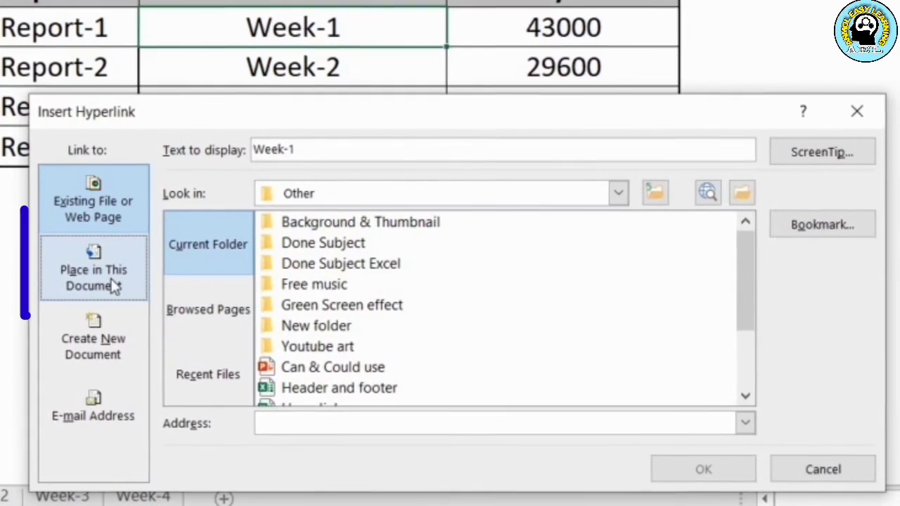
click(116, 281)
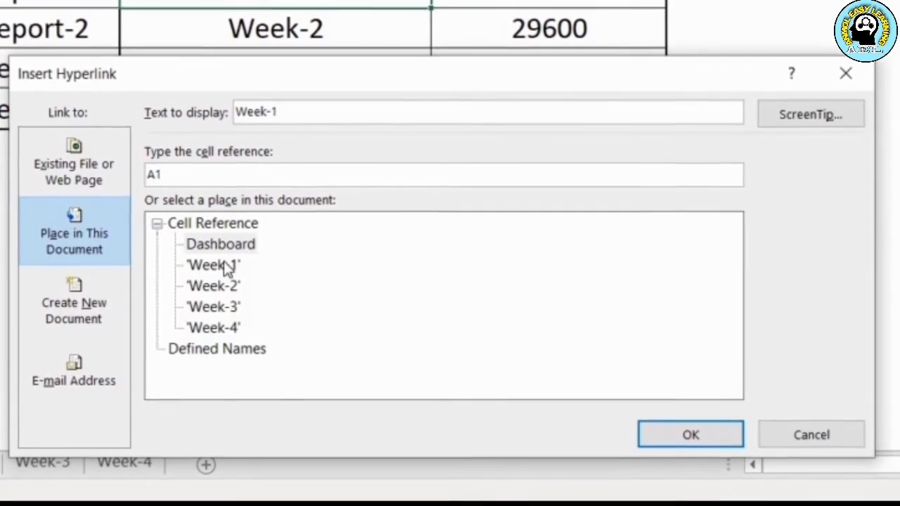
click(226, 276)
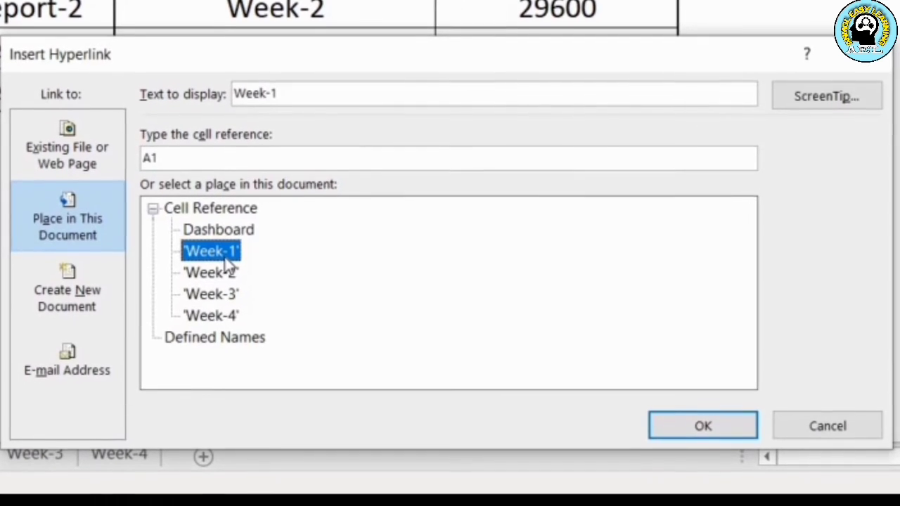
click(174, 147)
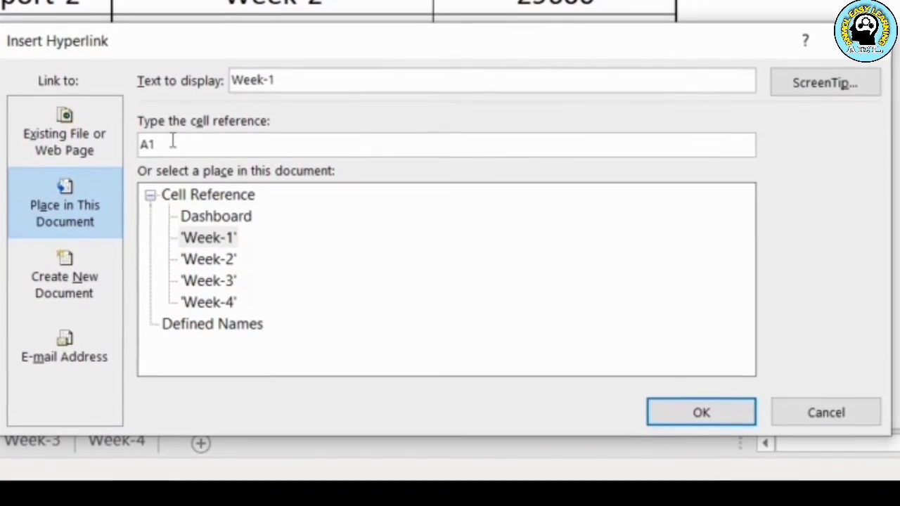
key(BackSpace)
key(BackSpace)
text(C)
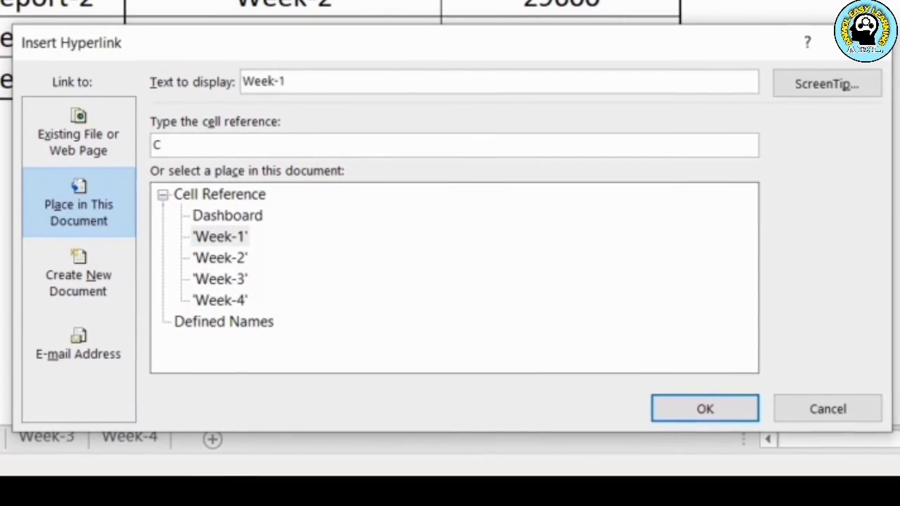
text(5)
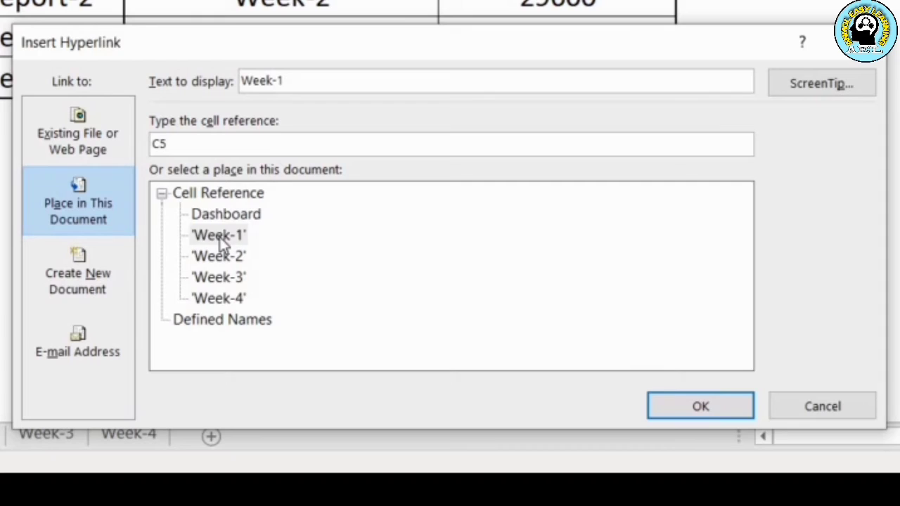
click(221, 239)
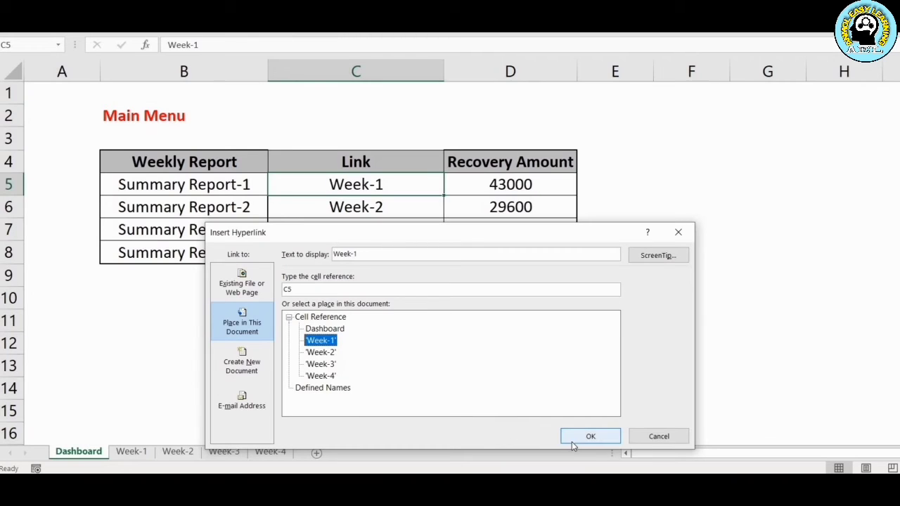
click(572, 442)
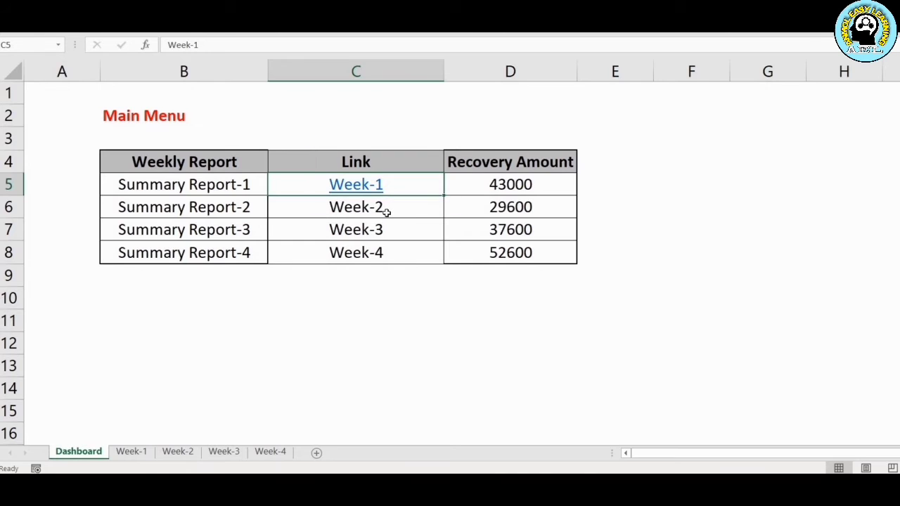
- Follow the Week-1 link in C5 to reach the Week-1 sheet totalling 43000
click(356, 190)
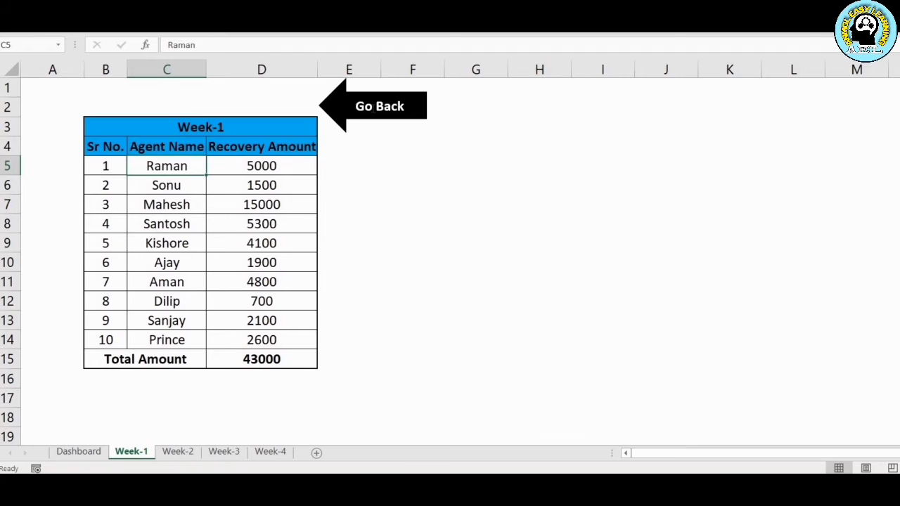
- Hyperlink the Week-1 Go Back arrow to the Dashboard sheet, then deselect it
right_click(374, 112)
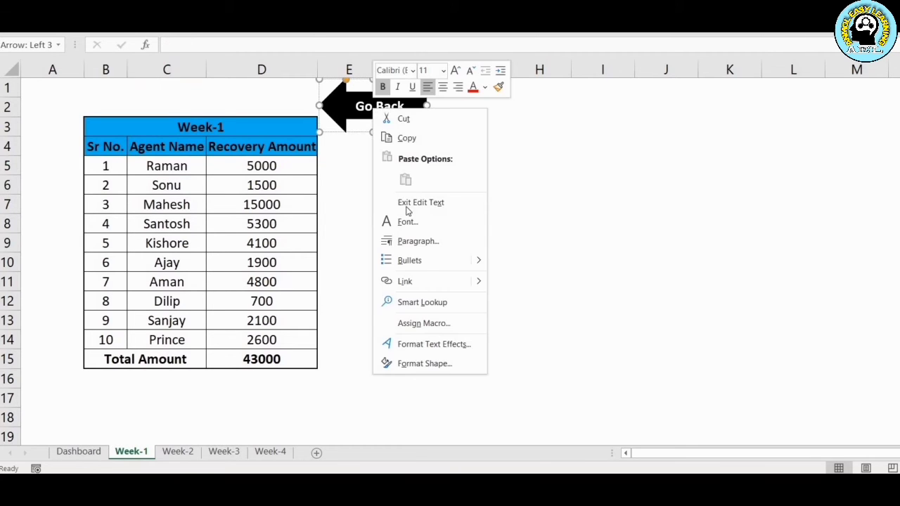
click(427, 282)
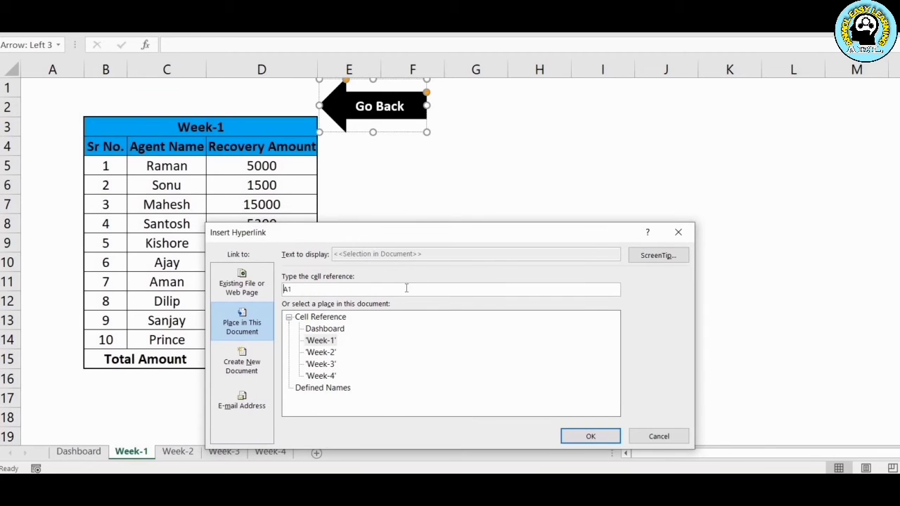
click(325, 330)
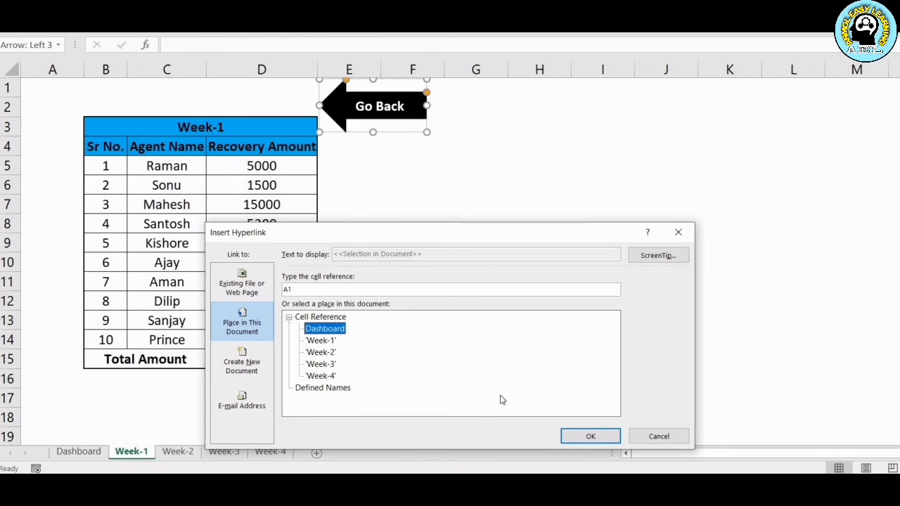
click(593, 436)
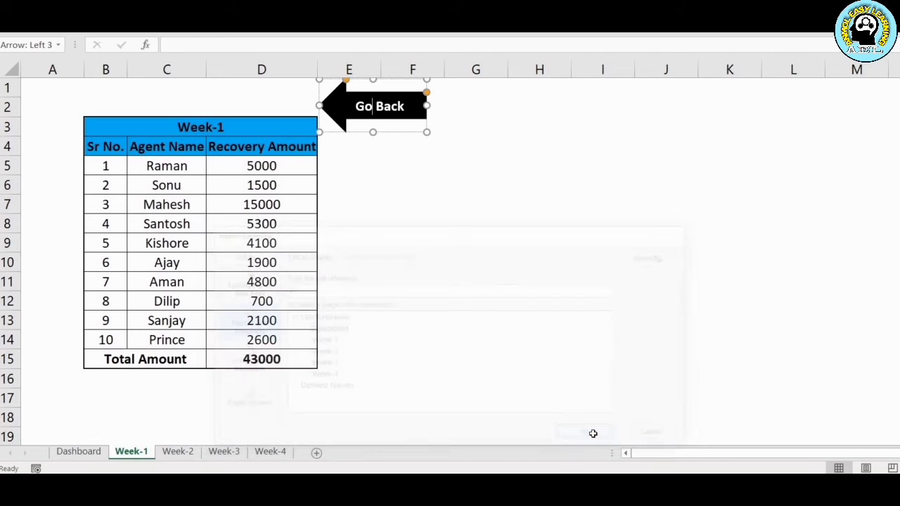
click(520, 185)
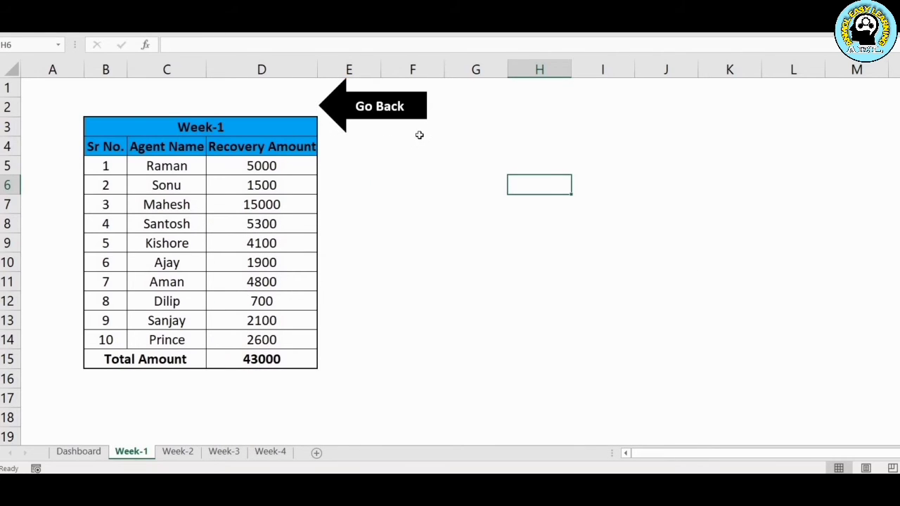
- Go back to the Dashboard, then round-trip the Week-2, Week-3 and Week-4 links
click(380, 107)
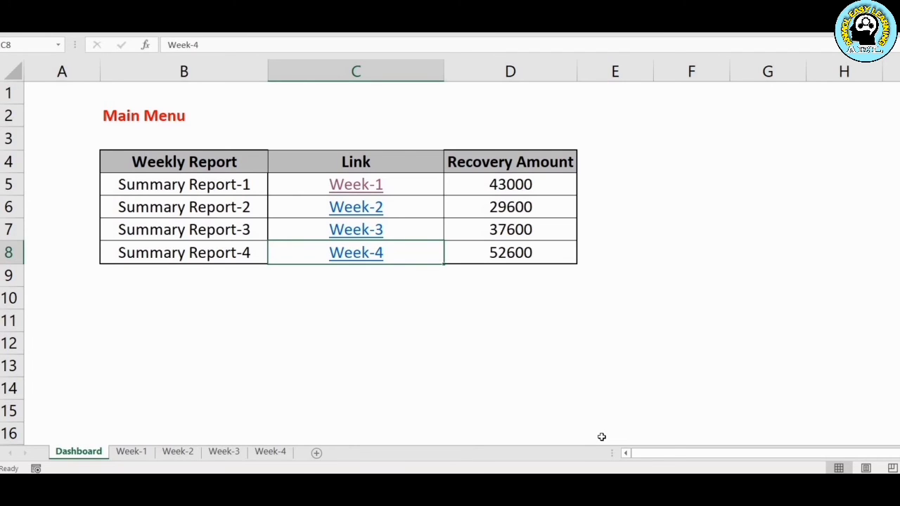
click(371, 213)
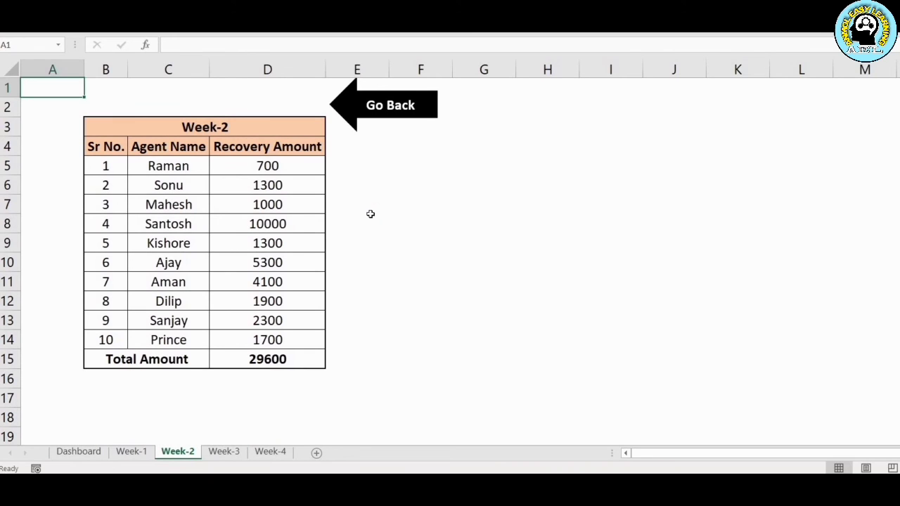
click(386, 111)
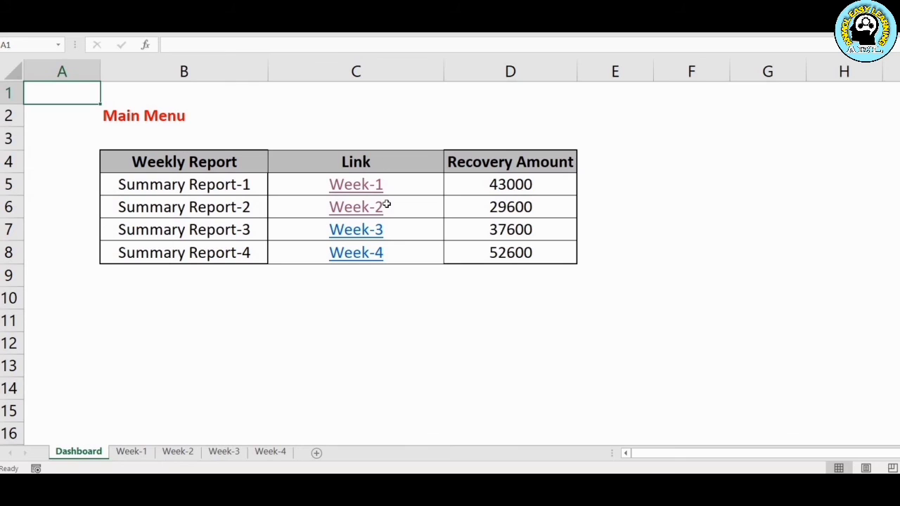
click(371, 232)
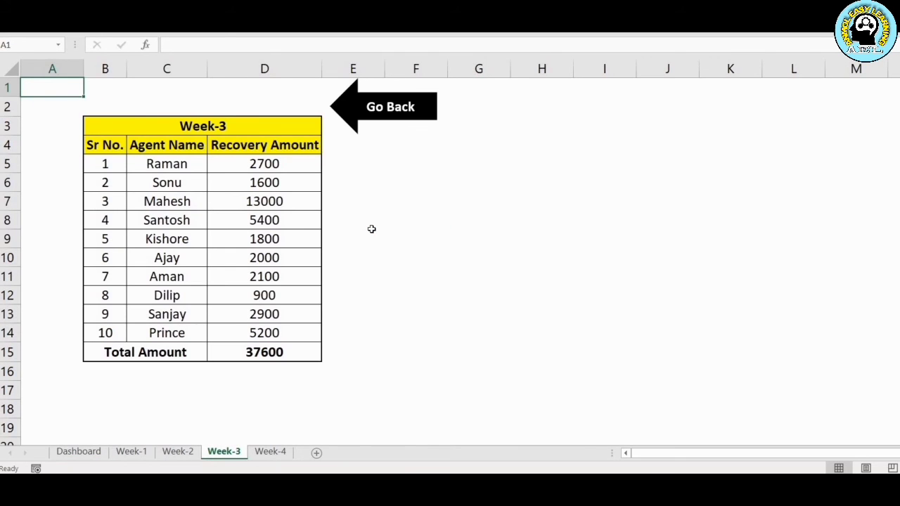
click(386, 109)
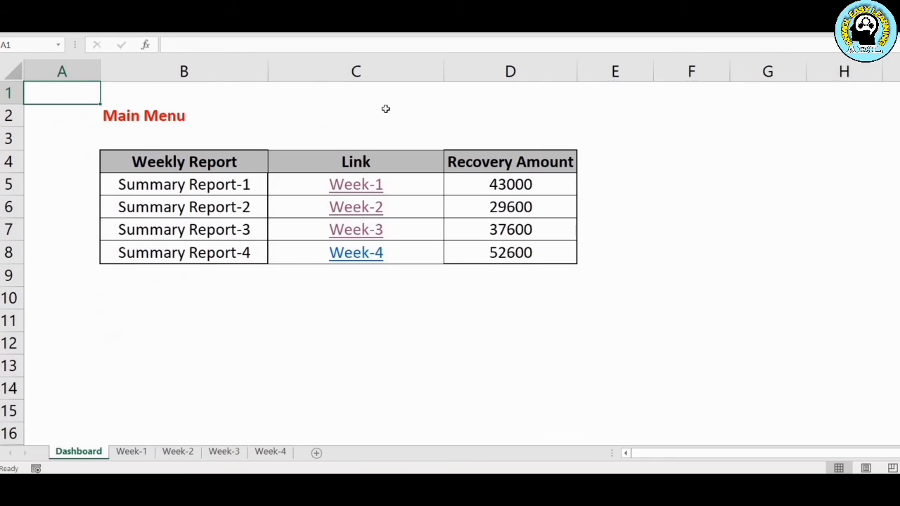
click(357, 254)
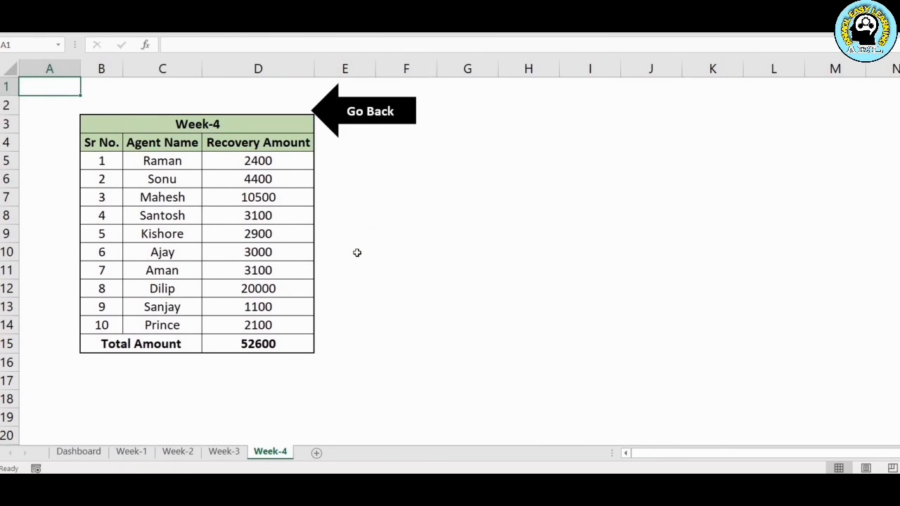
click(361, 112)
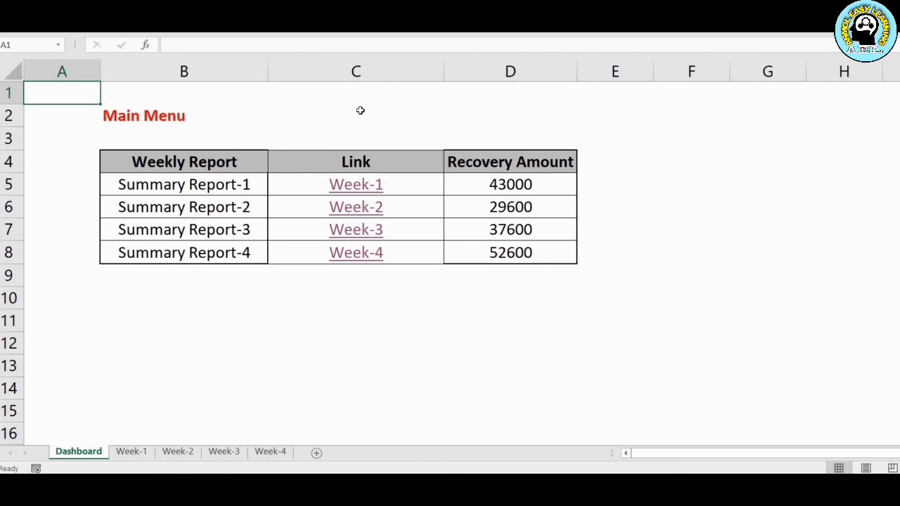